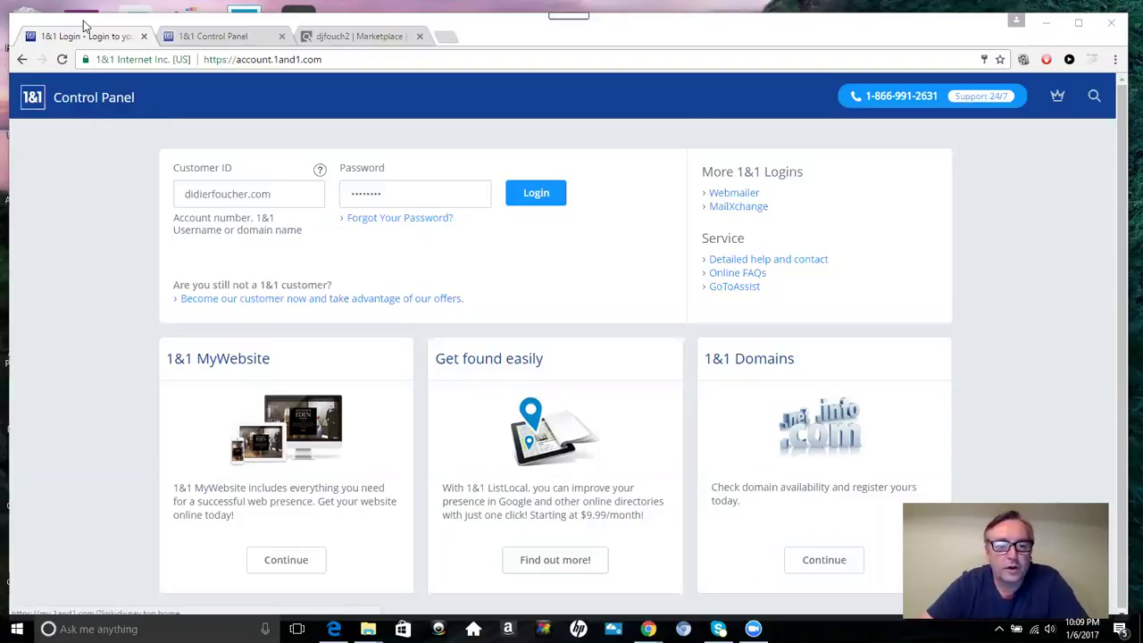
- Click into the pre-filled Customer ID and Password fields on the 1&1 login page
click(288, 201)
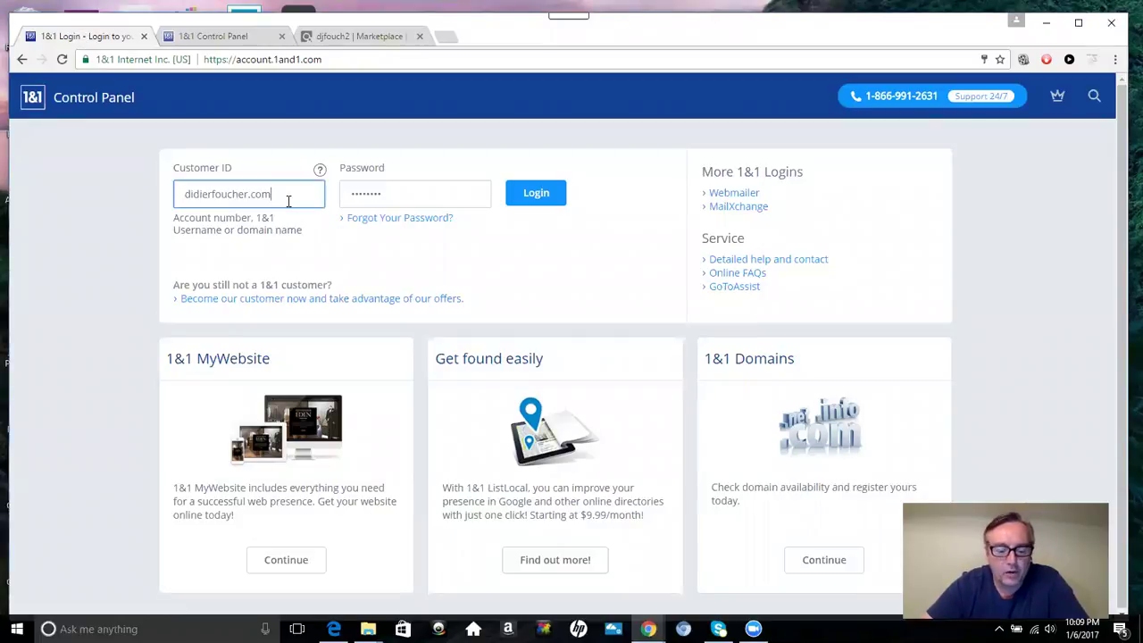
click(406, 193)
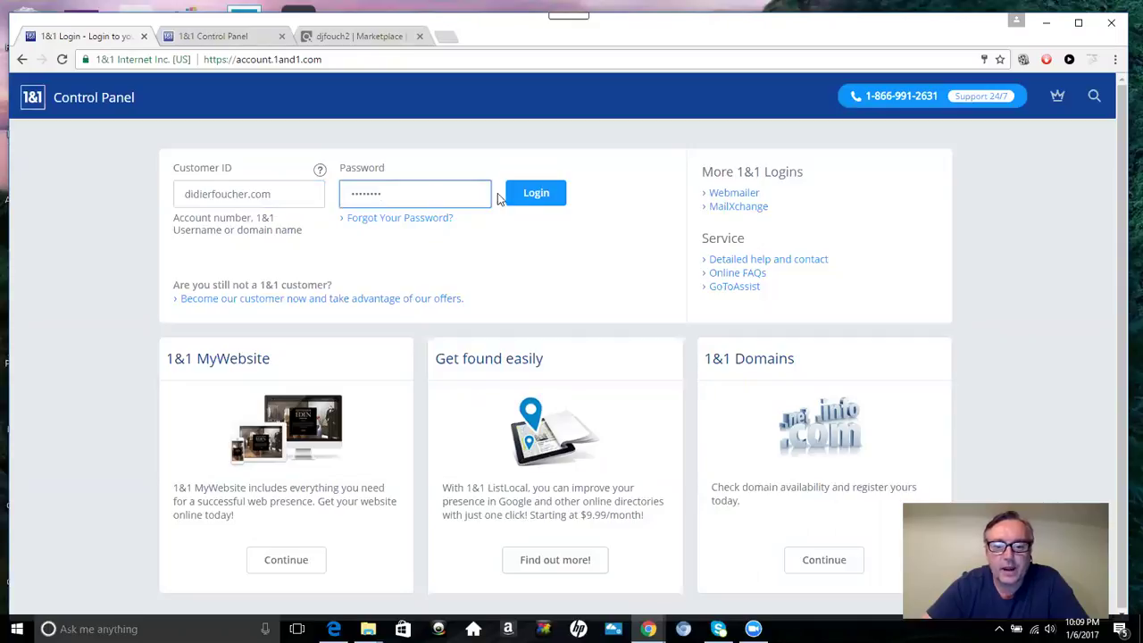
- Switch to the signed-in dashboard and open Manage domains from My Domains
click(234, 37)
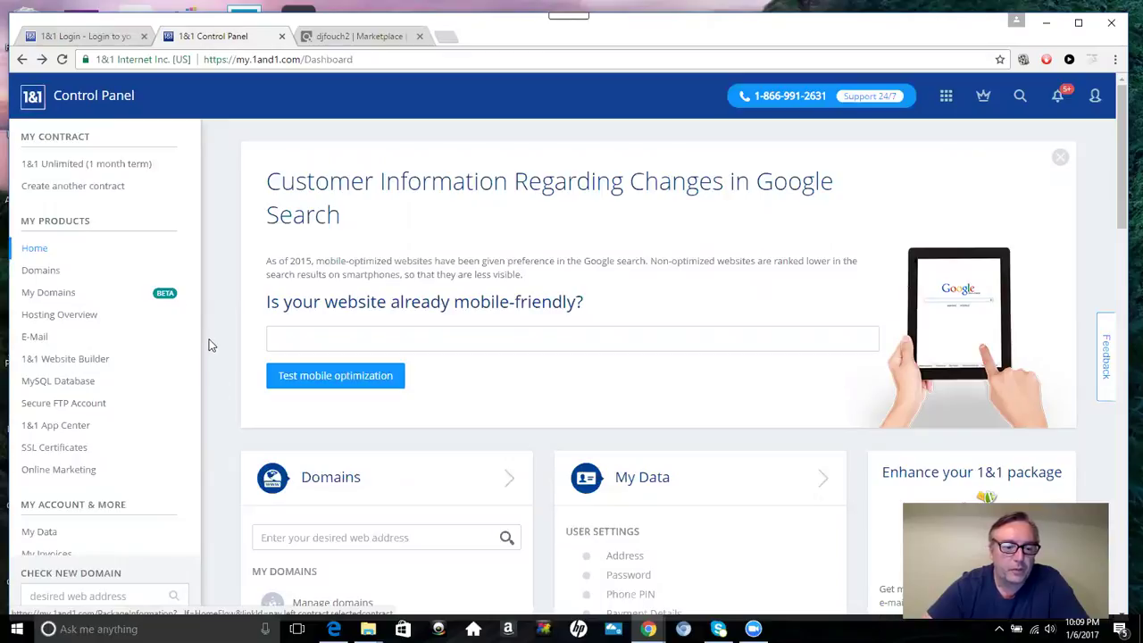
click(48, 294)
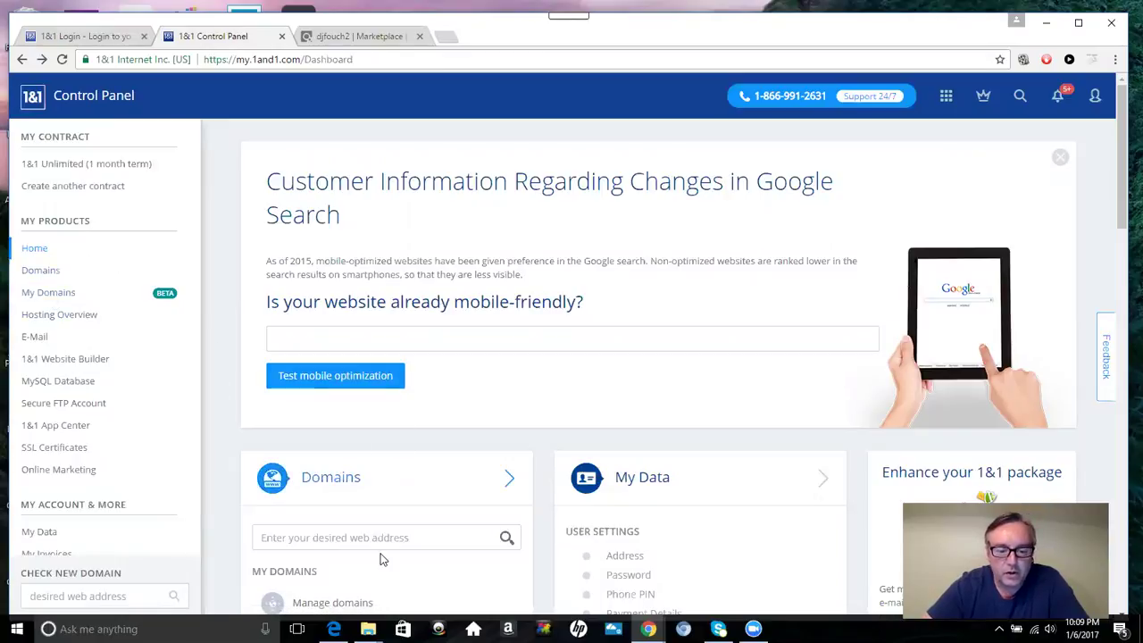
click(345, 604)
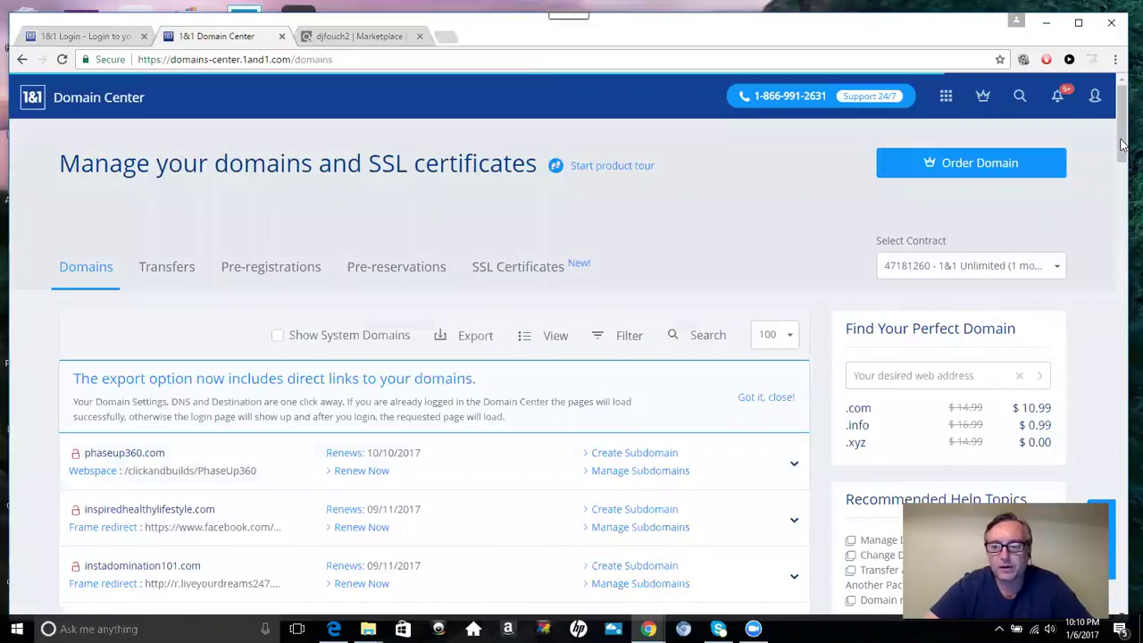
- Scroll the Domain Center list down toward esuccesspro.com
drag(1122, 146, 1117, 472)
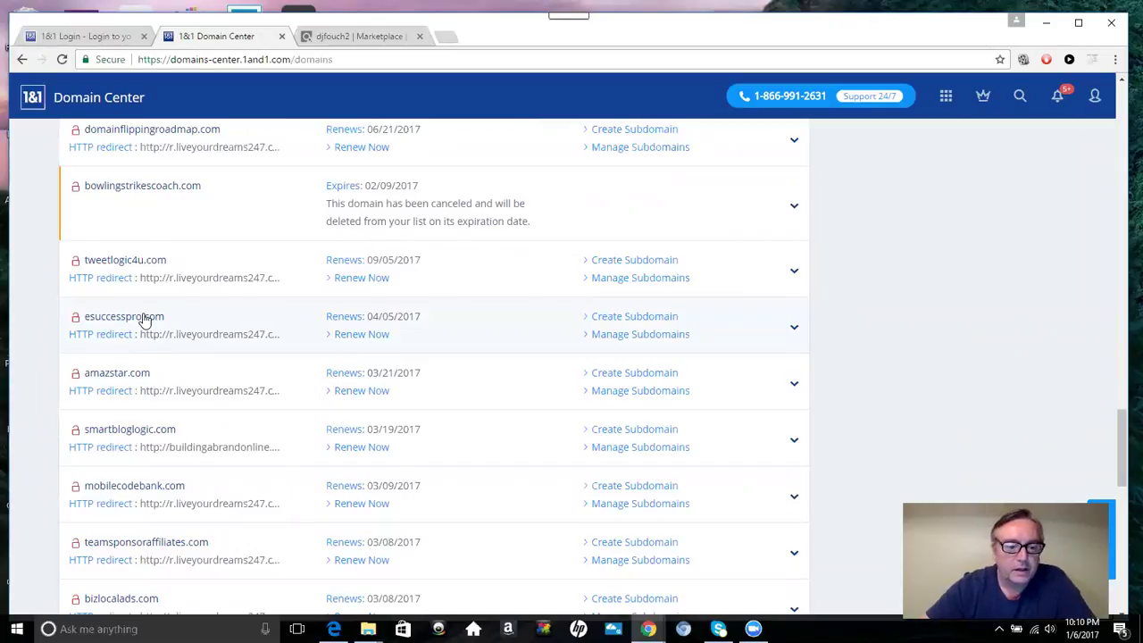
click(630, 318)
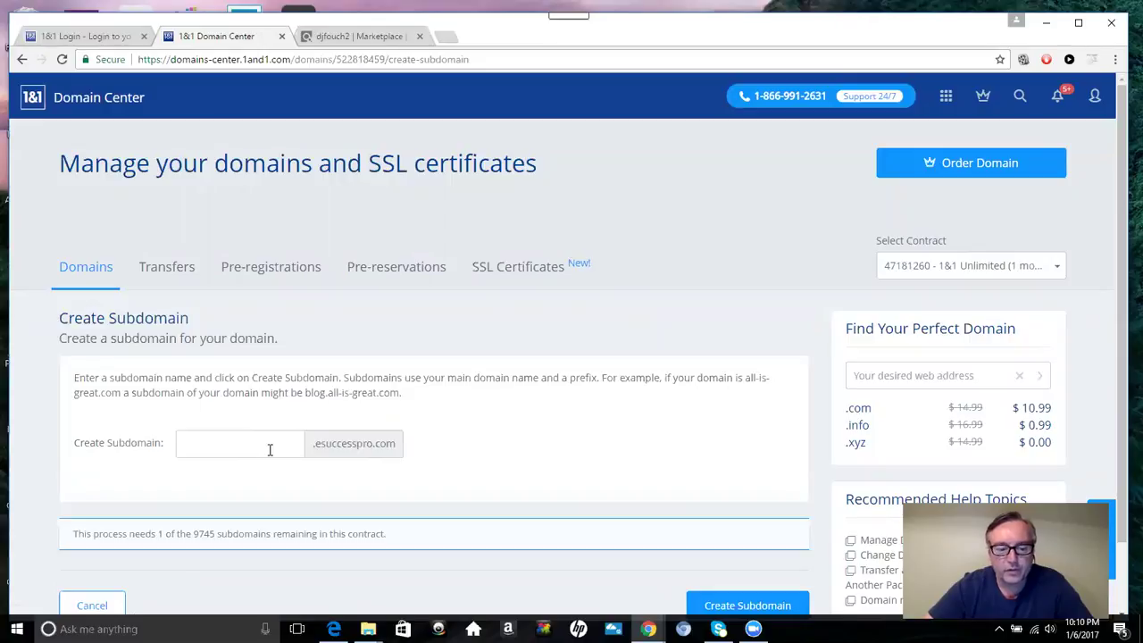
click(270, 449)
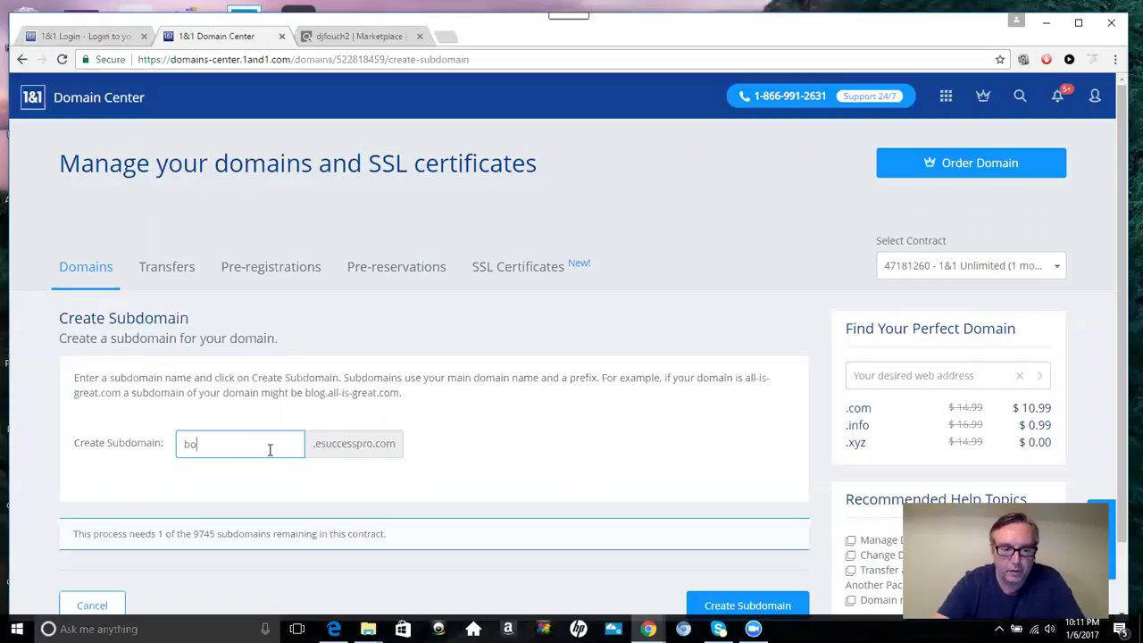
text(ng)
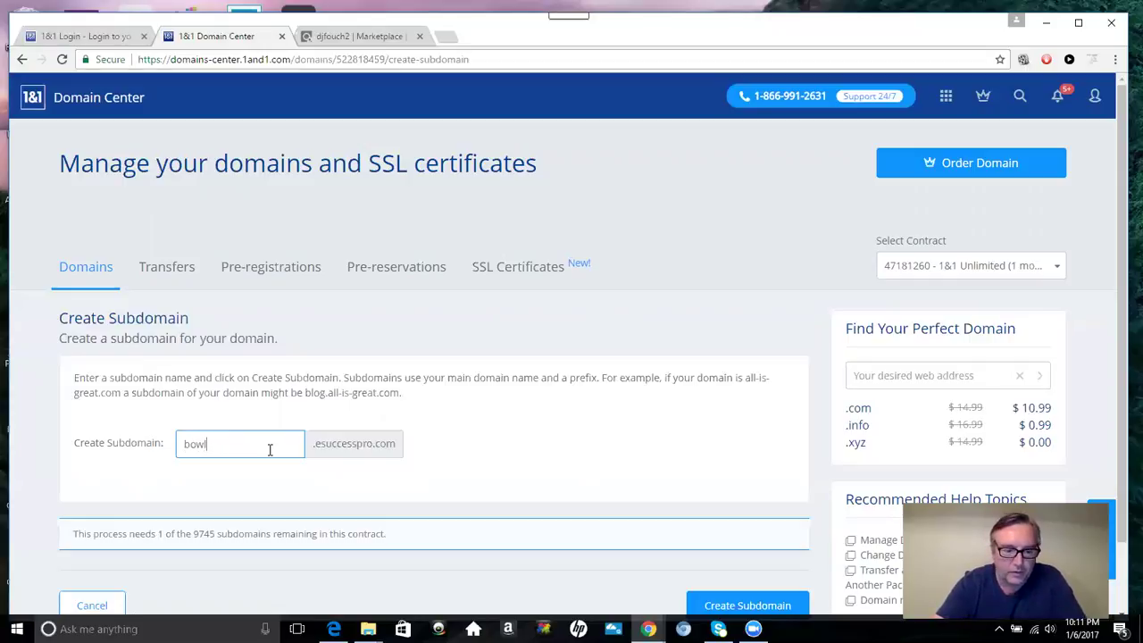
key(BackSpace)
key(BackSpace)
key(BackSpace)
key(BackSpace)
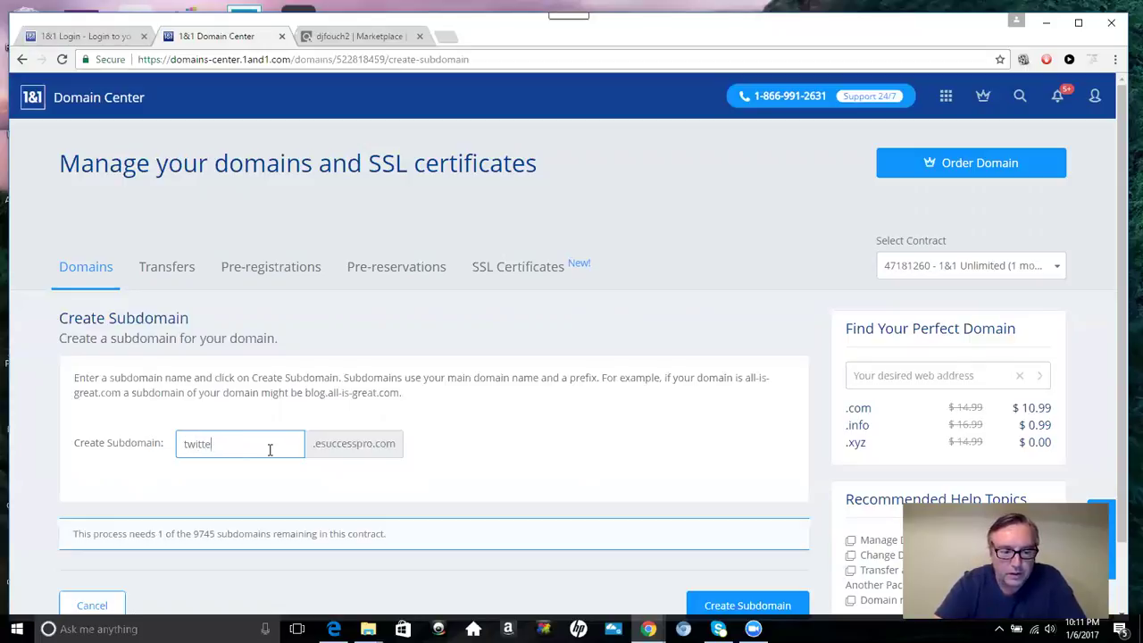
key(BackSpace)
key(BackSpace)
key(BackSpace)
key(BackSpace)
key(BackSpace)
key(BackSpace)
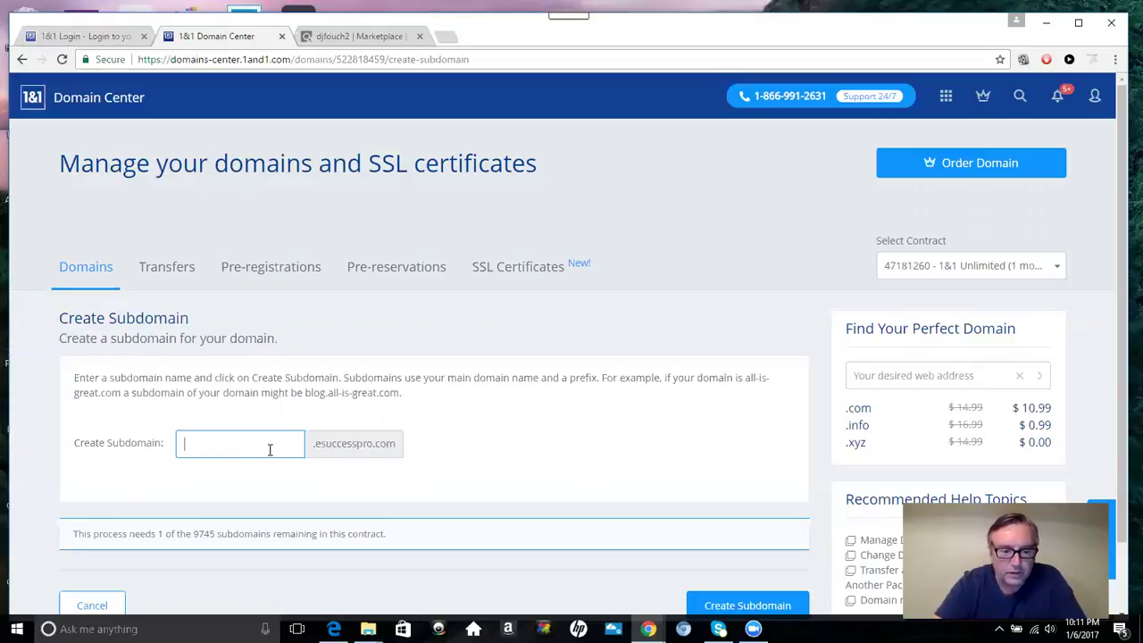
- Open the Keyword Researcher listing's Clever Gizmos sales page from the Marketplace and skim it
click(355, 36)
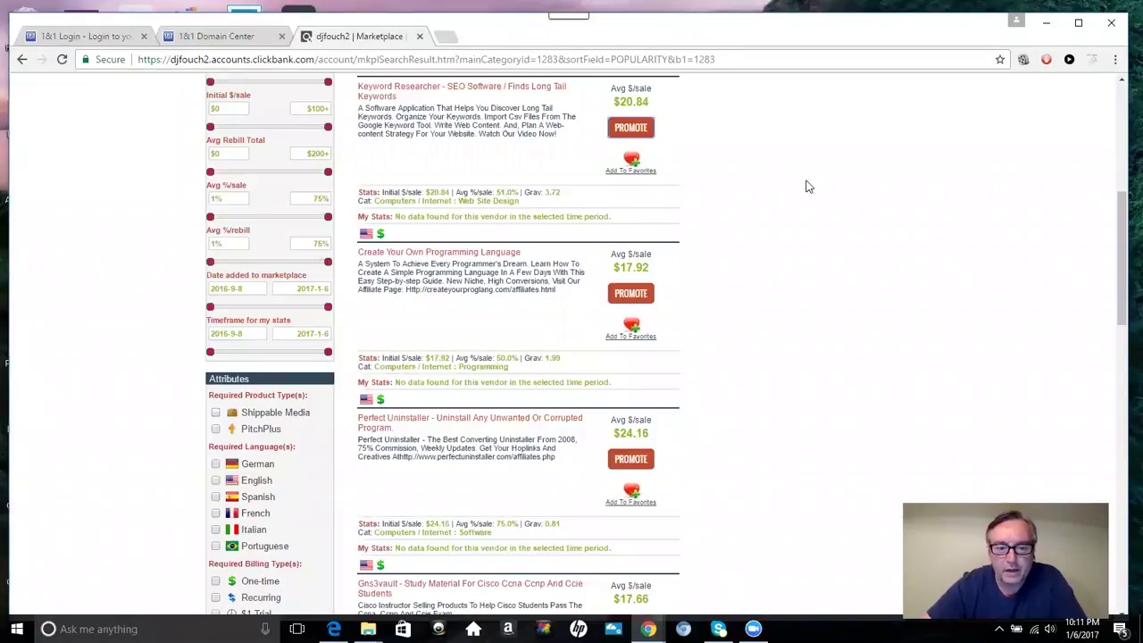
click(461, 89)
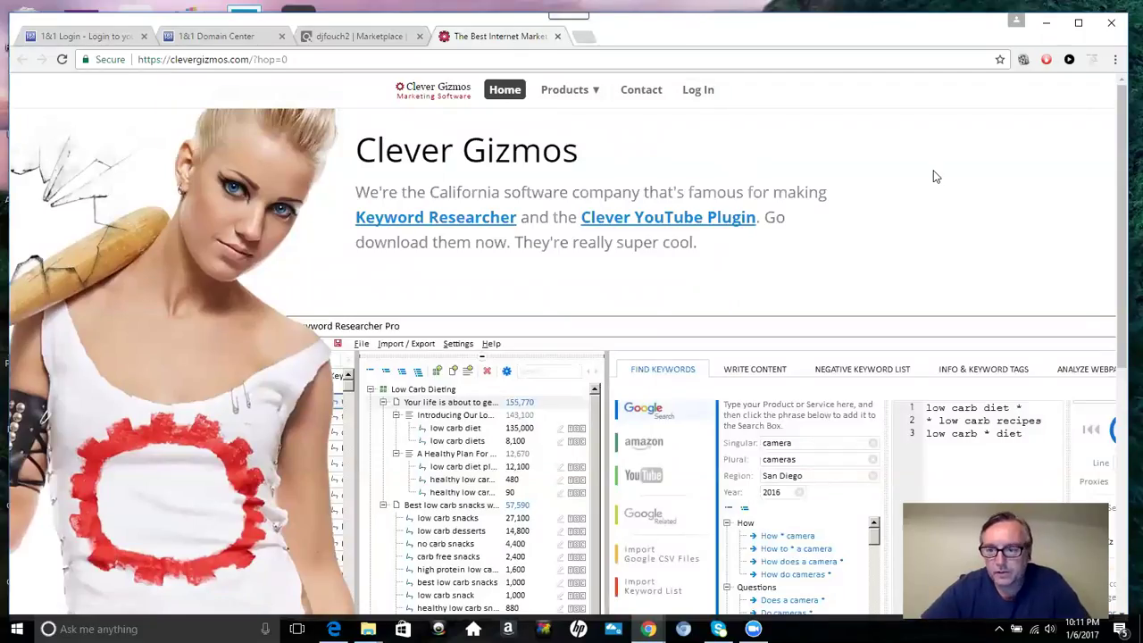
drag(1123, 145, 1123, 346)
drag(1123, 271, 1121, 85)
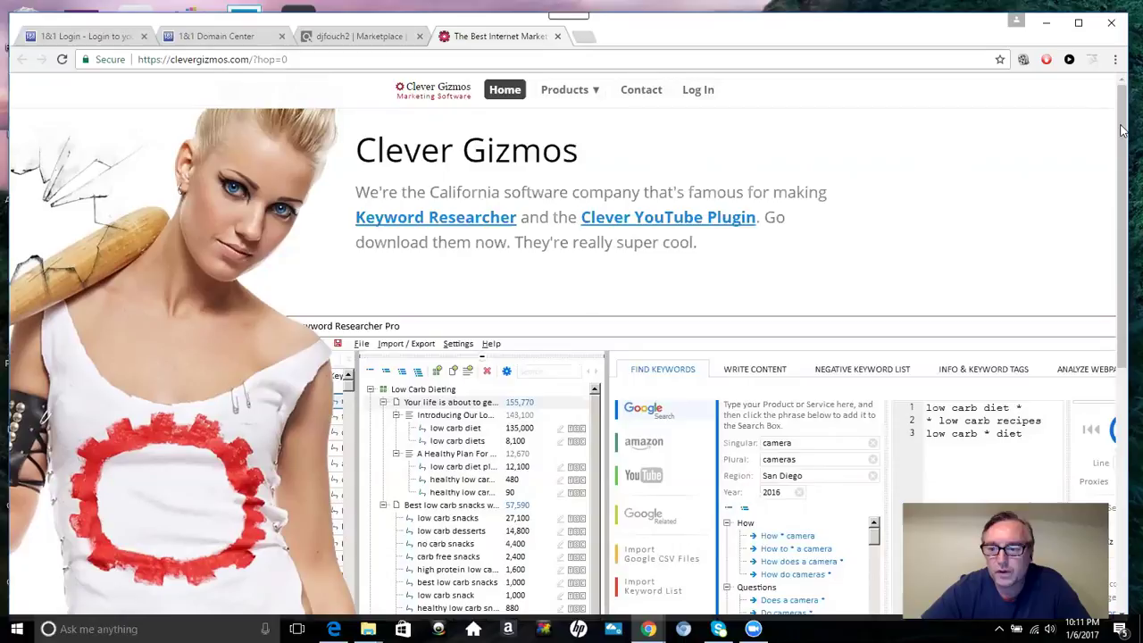
- Create a Keyword Researcher HopLink with tracking ID SEOESP, select its URL, and close the window
click(373, 36)
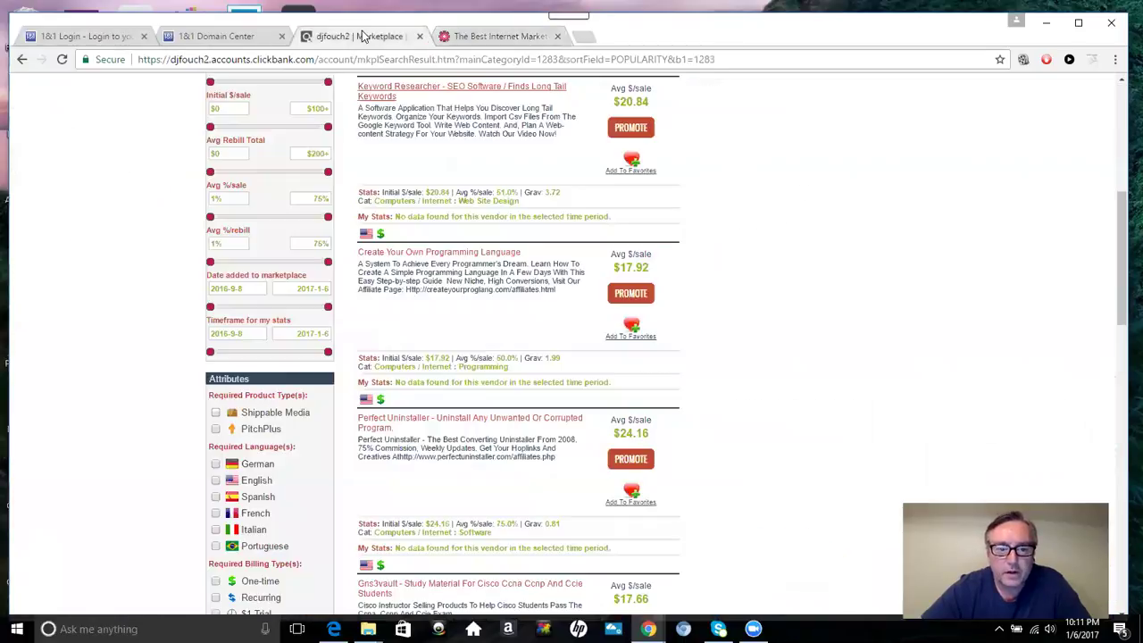
click(631, 127)
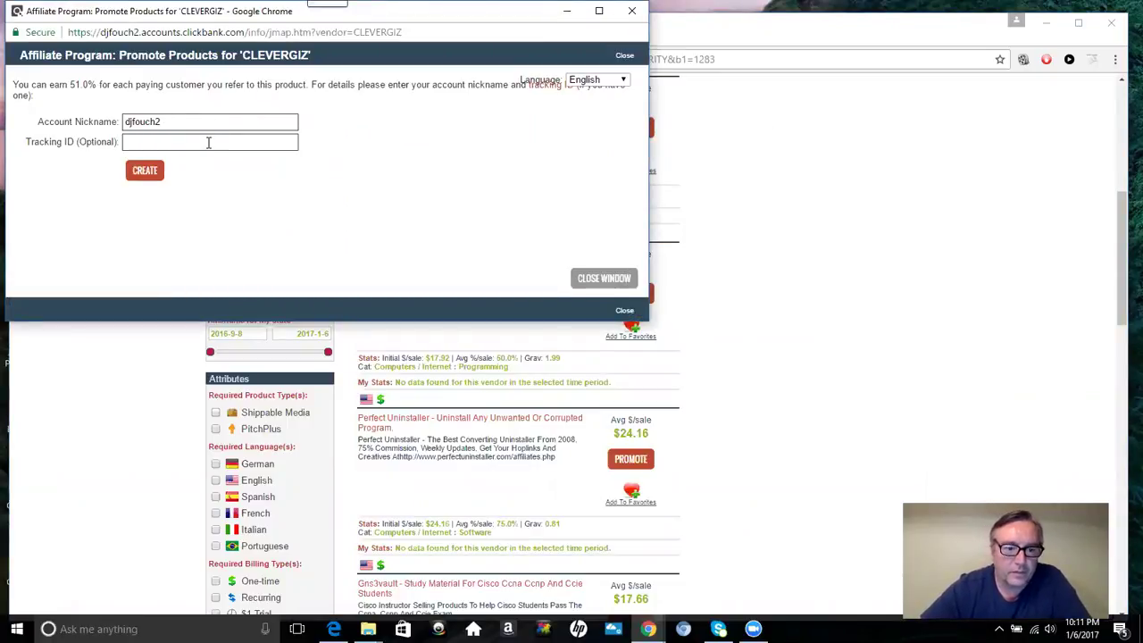
click(210, 143)
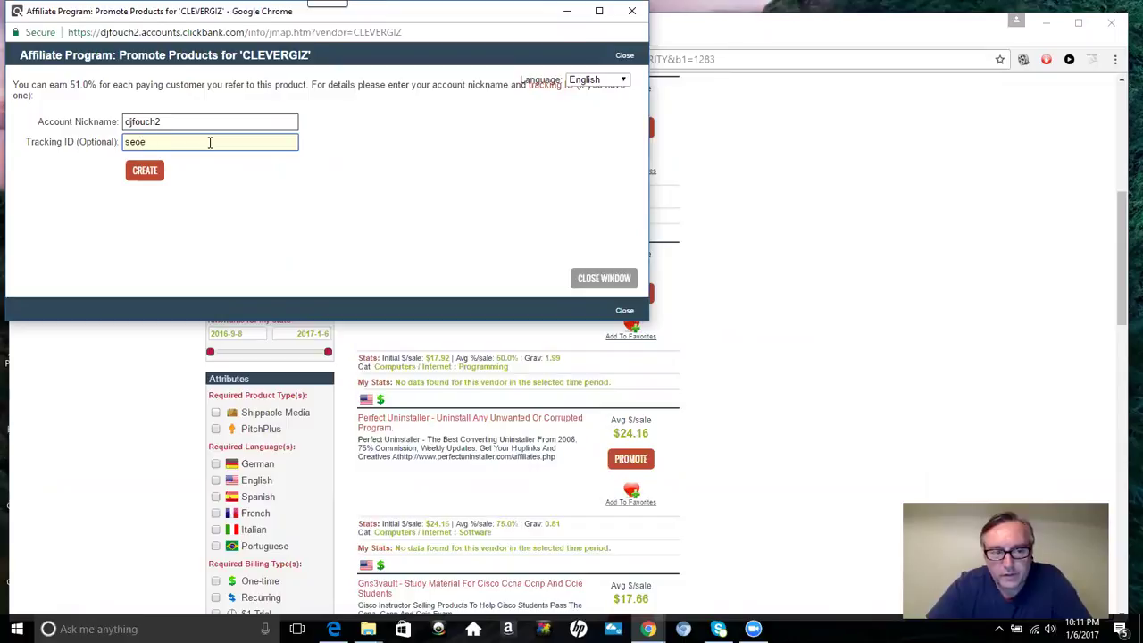
text(p)
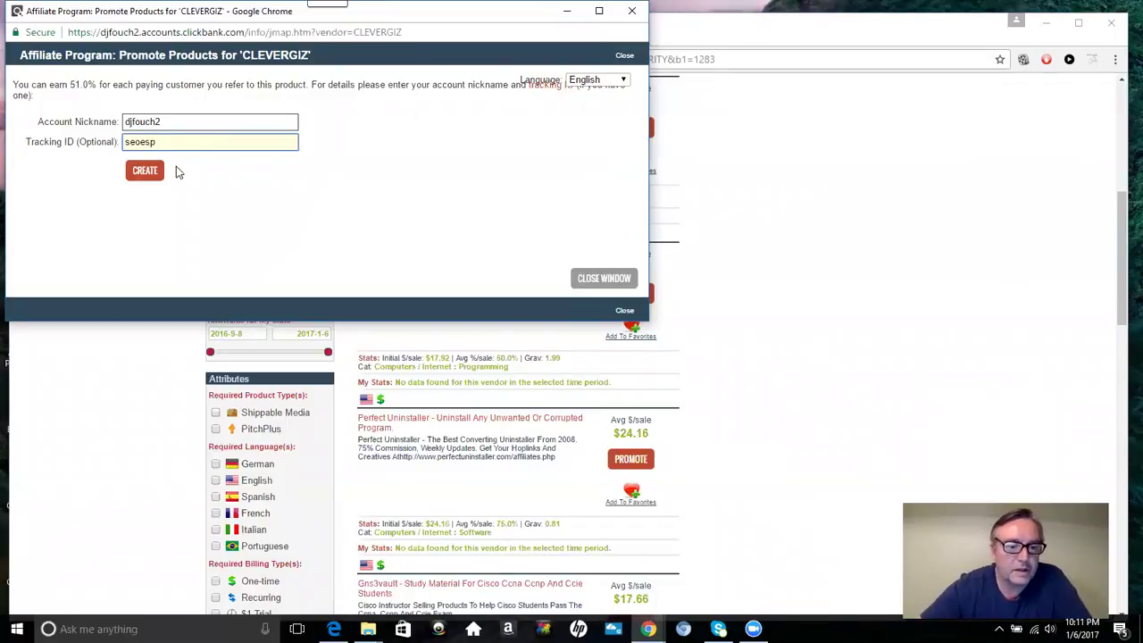
click(146, 171)
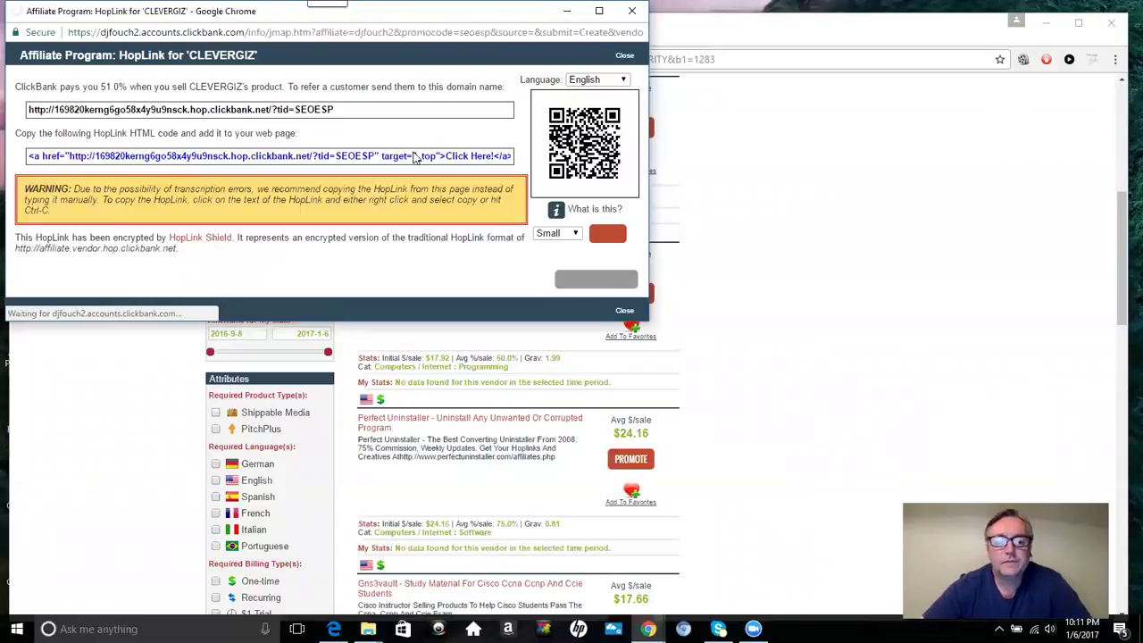
click(339, 116)
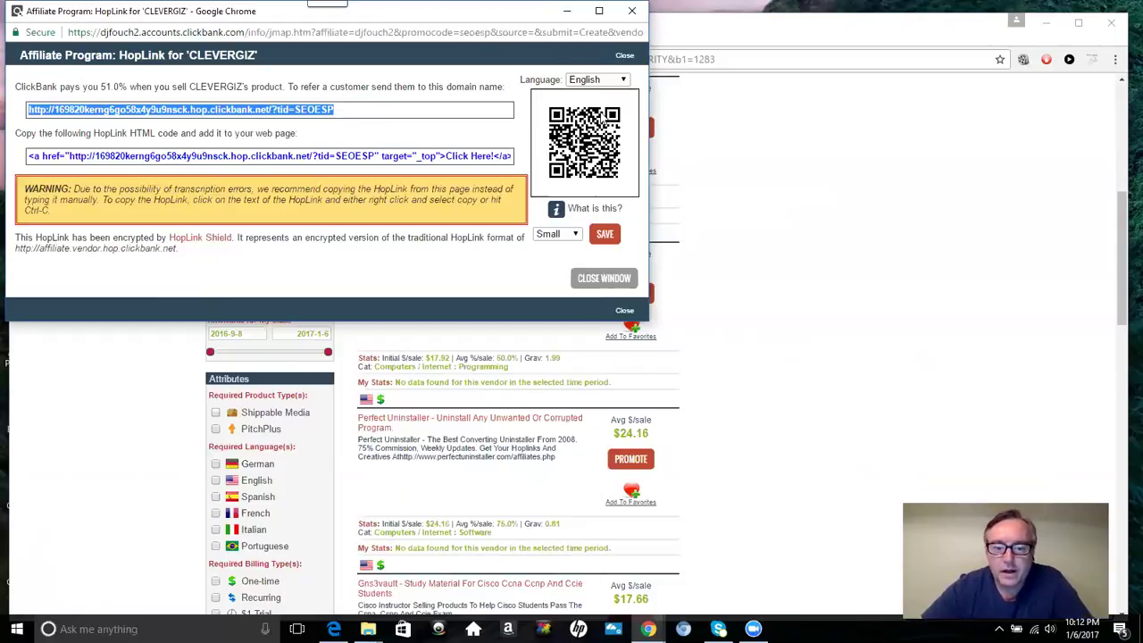
click(623, 57)
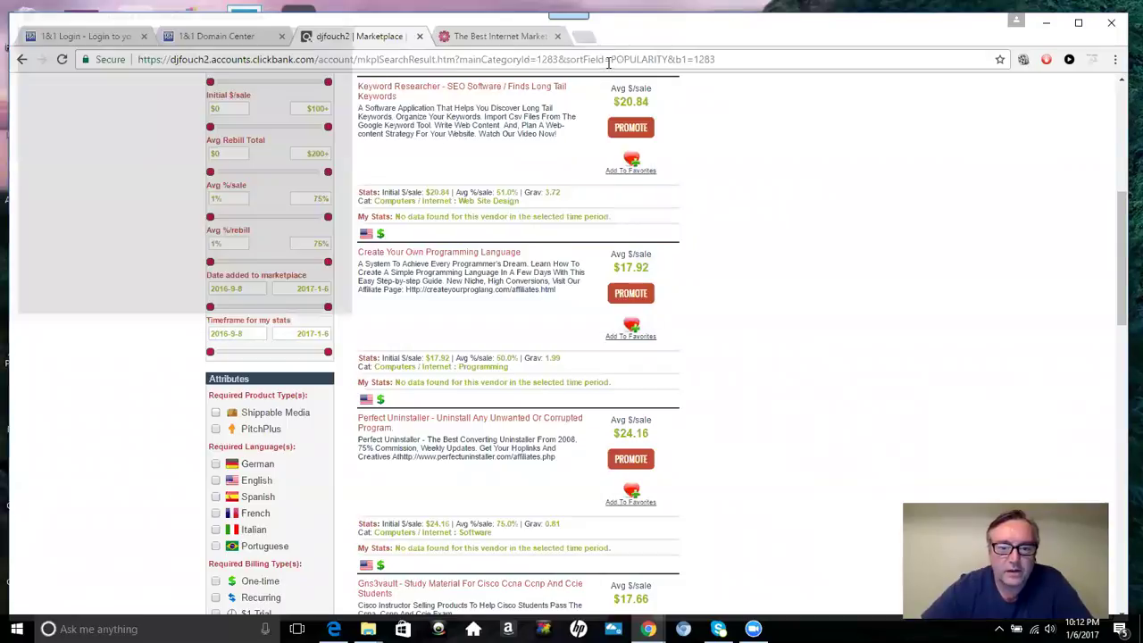
- Enter 'seo' as the esuccesspro.com subdomain name, then go back to the Clever Gizmos page
click(203, 36)
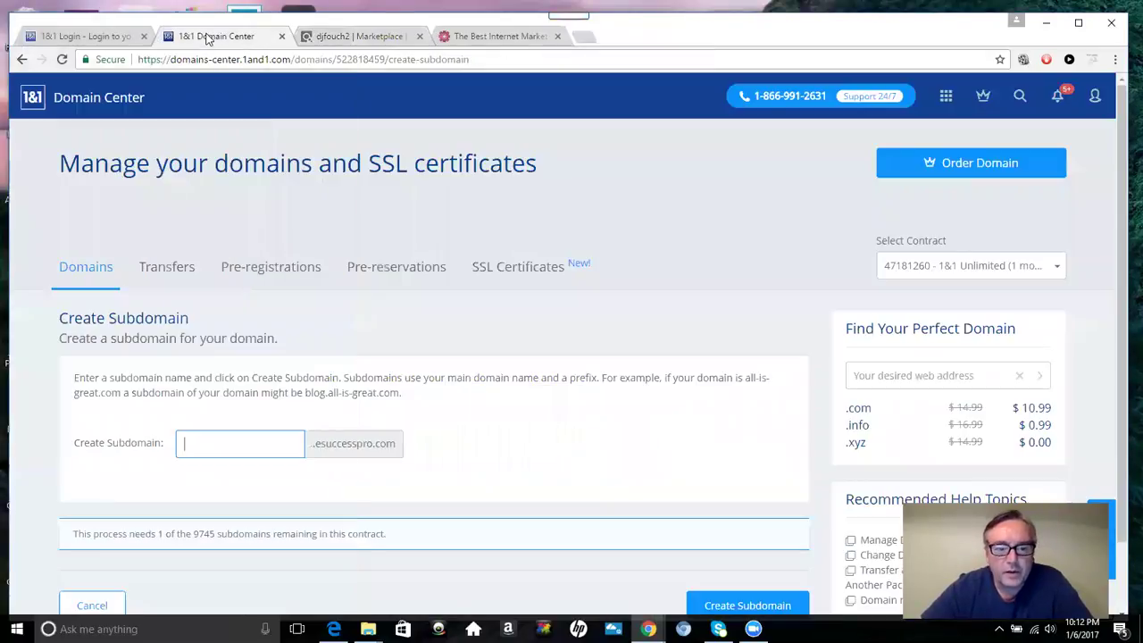
click(215, 444)
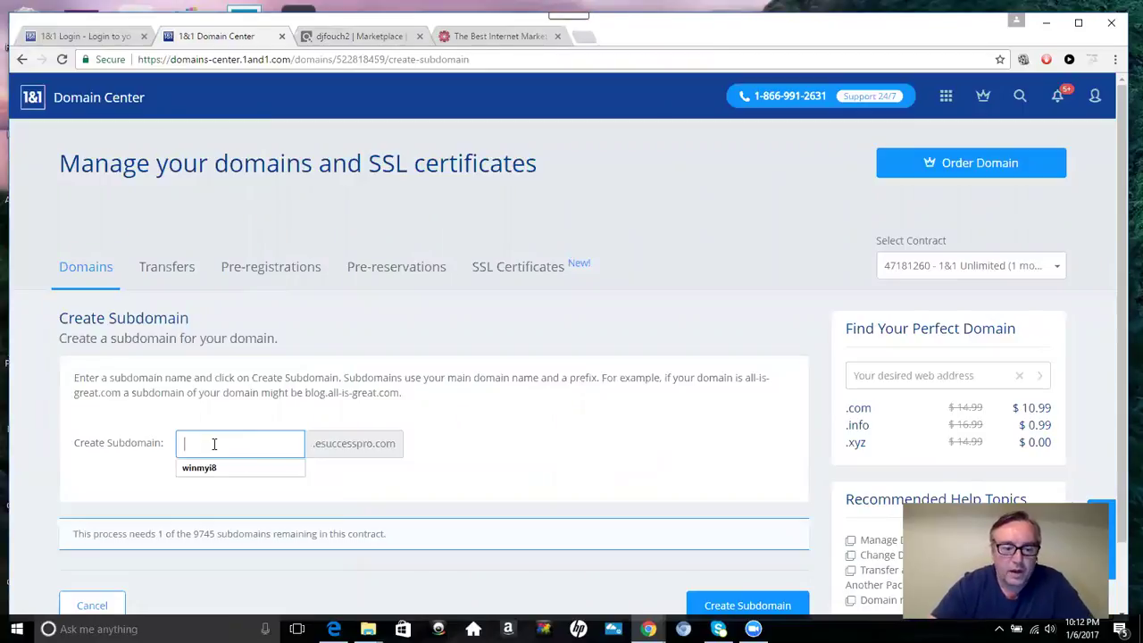
text(seo)
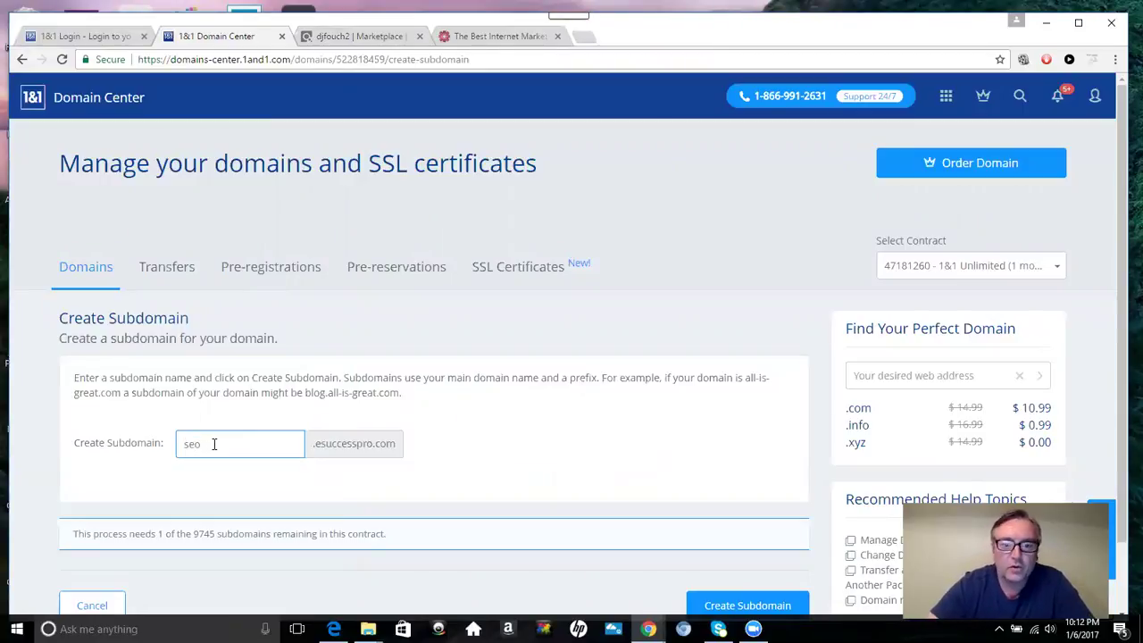
click(481, 35)
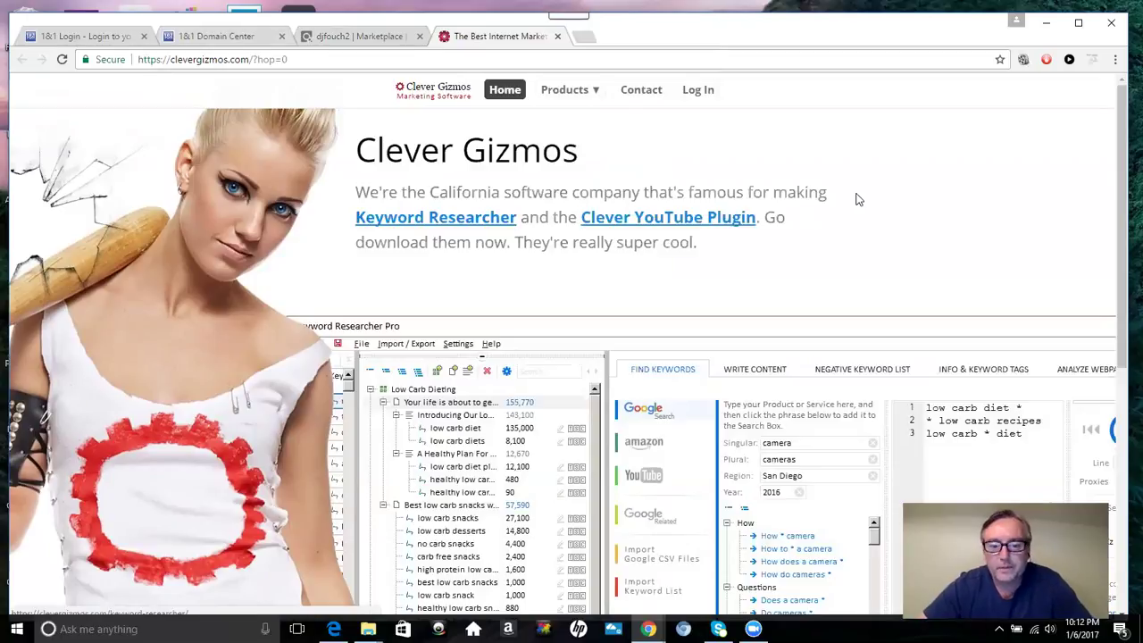
- Scroll through the Clever Gizmos homepage and return to the 1&1 subdomain form
drag(1123, 150, 1123, 217)
scroll(1122, 217, down, 3)
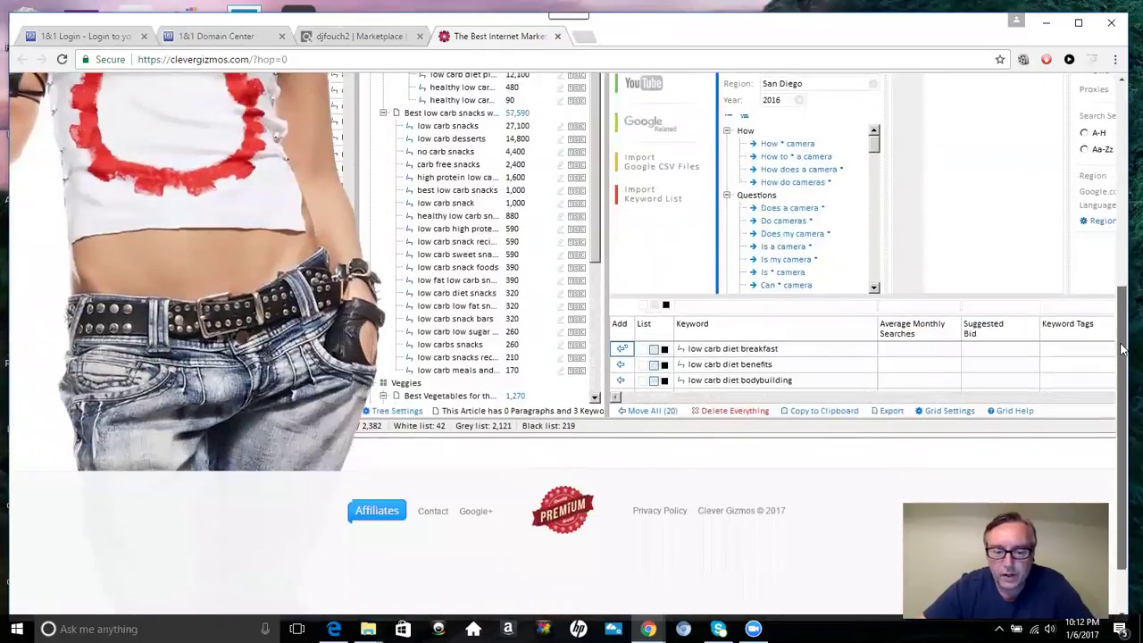
drag(1122, 89, 1123, 84)
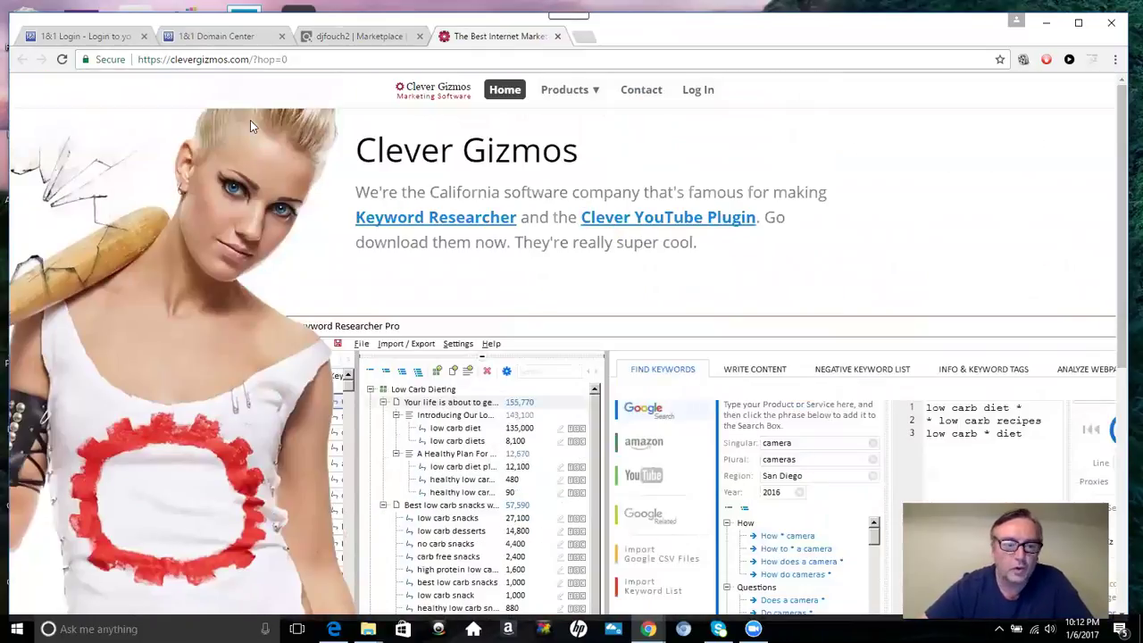
click(215, 39)
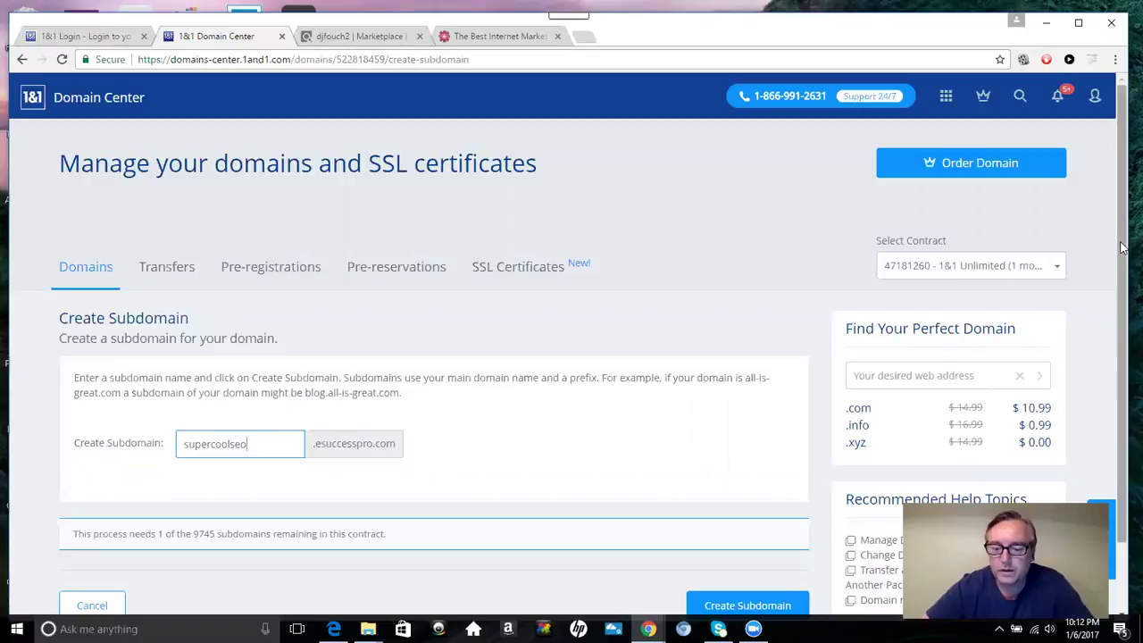
- Submit the supercoolseo.esuccesspro.com subdomain with the Create Subdomain button
scroll(982, 375, down, 2)
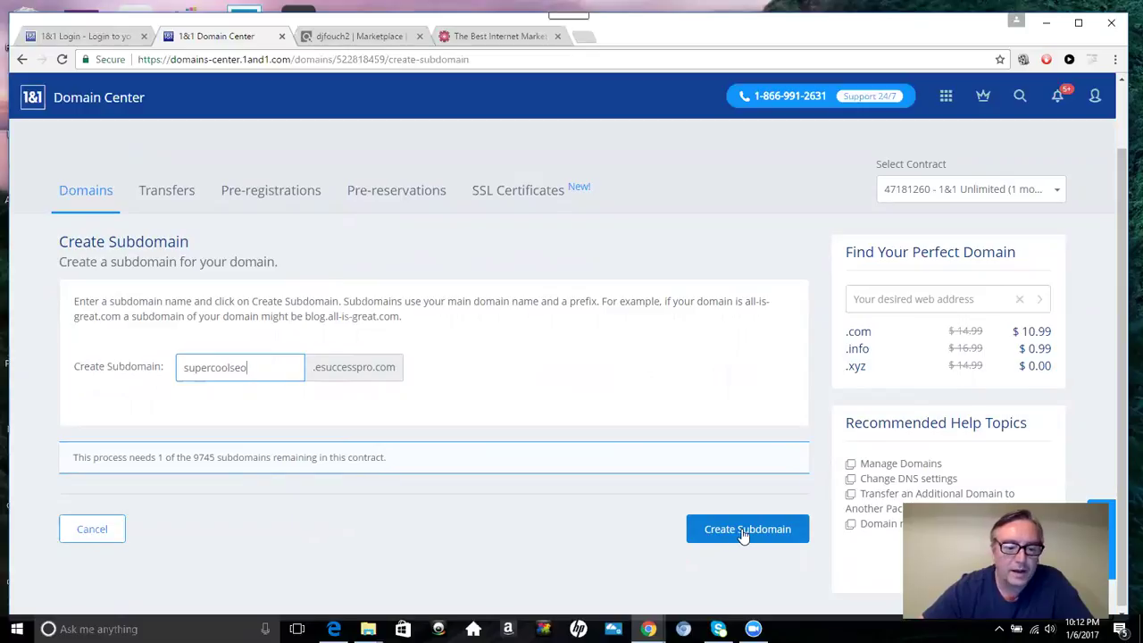
click(742, 534)
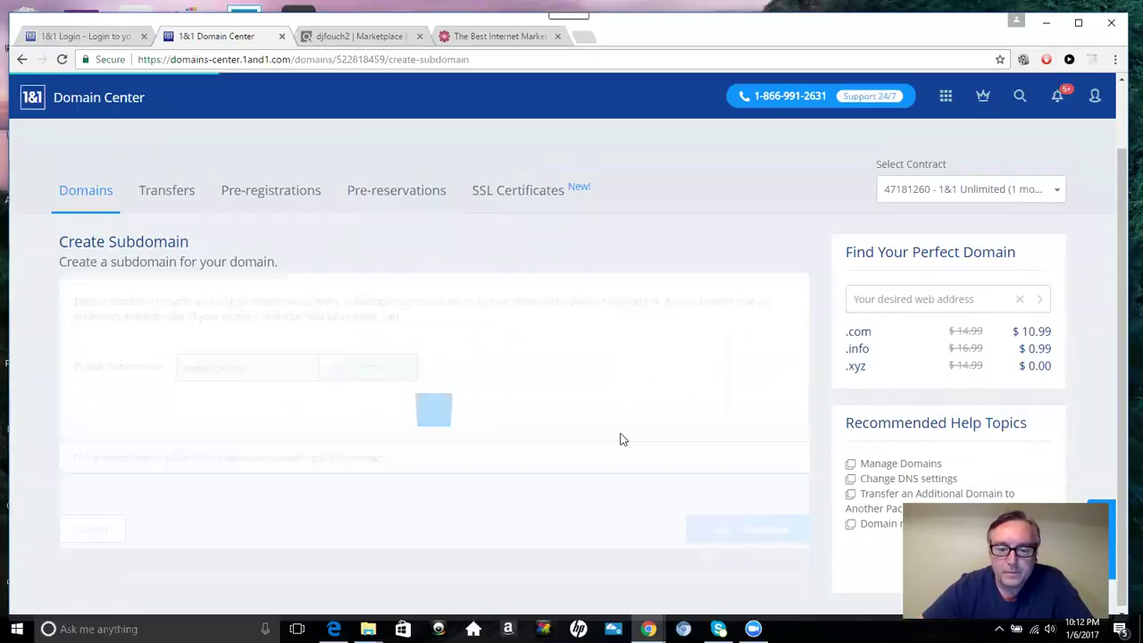